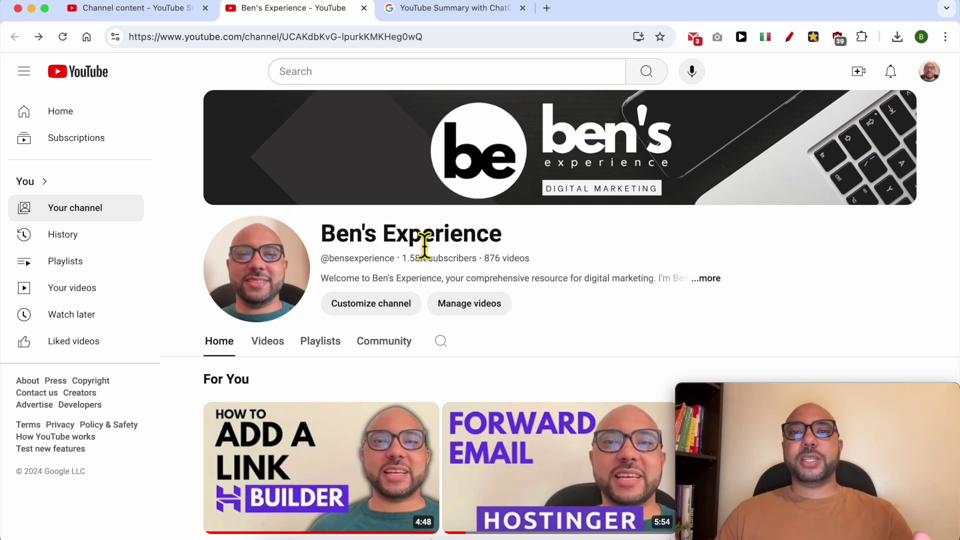
# Step: Open the Chrome Web Store listing for YouTube Summary with ChatGPT & Claude from the Google results
pyautogui.click(446, 10)
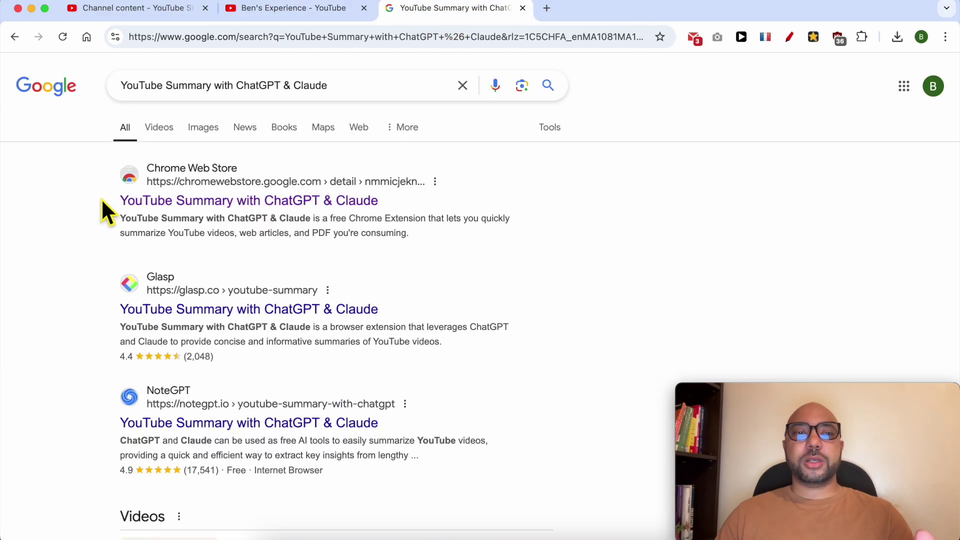
pyautogui.moveTo(120, 200); pyautogui.dragTo(389, 212)
pyautogui.click(341, 208)
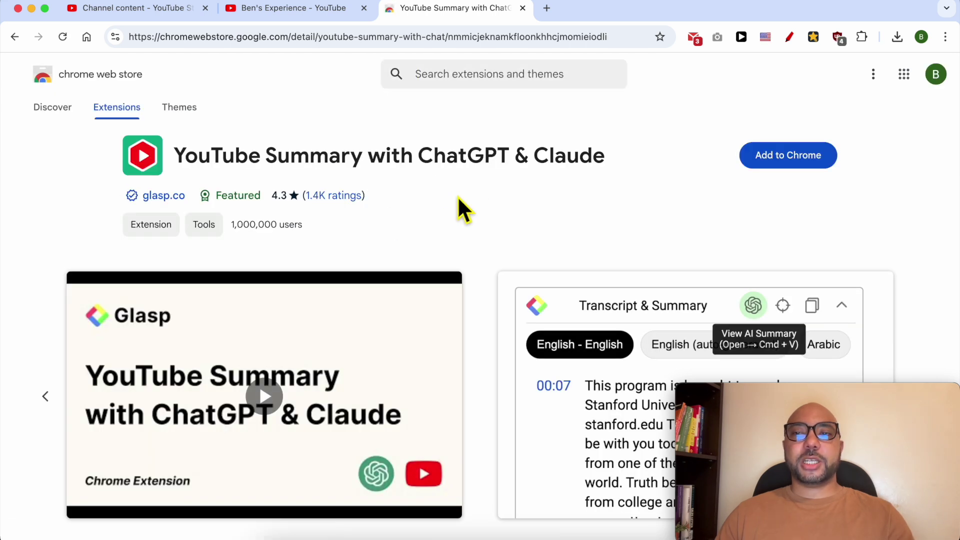
# Step: Add the YouTube Summary extension to Chrome and confirm the install
pyautogui.click(787, 159)
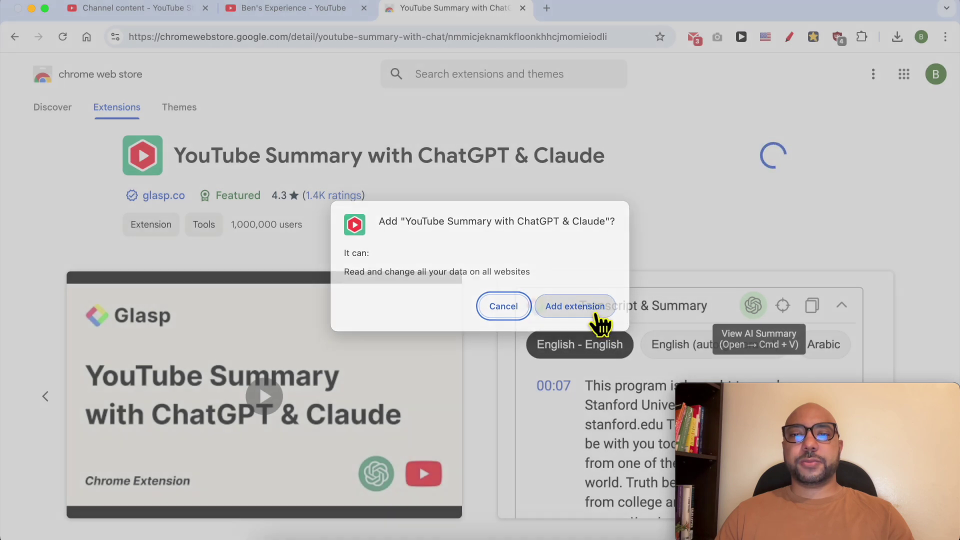
pyautogui.click(598, 315)
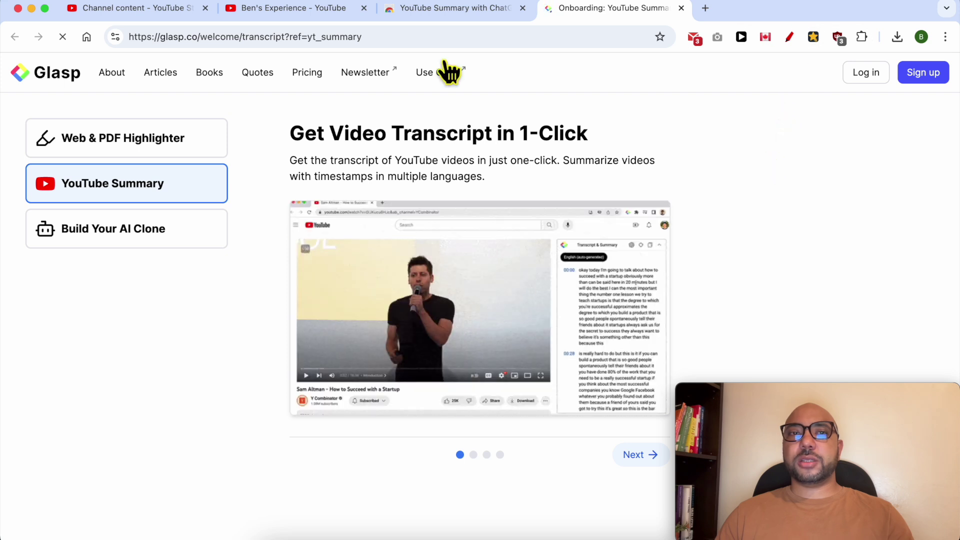
# Step: Open How to Verify Domain in Mailchimp from the channel's Videos tab and send it to ChatGPT for a summary
pyautogui.click(310, 9)
pyautogui.click(276, 340)
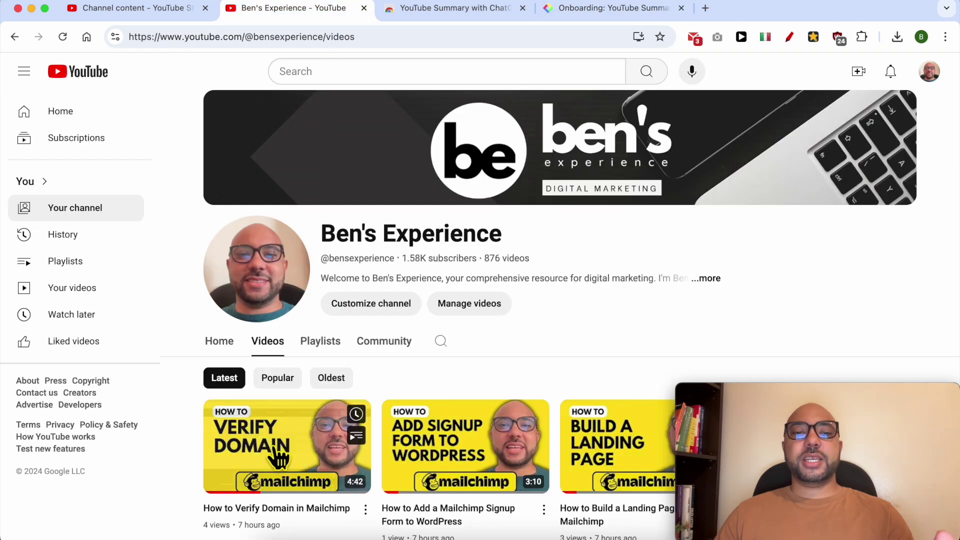
pyautogui.click(279, 453)
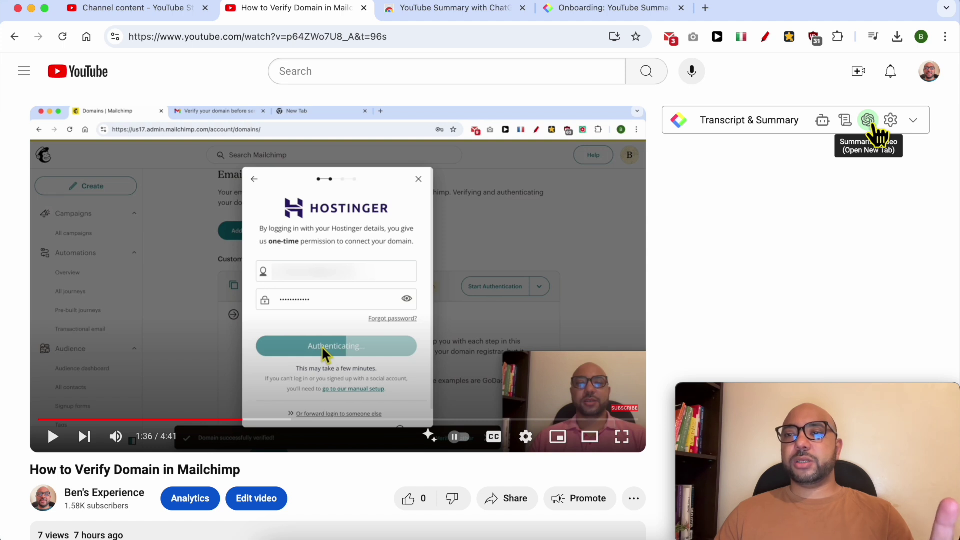
pyautogui.click(870, 122)
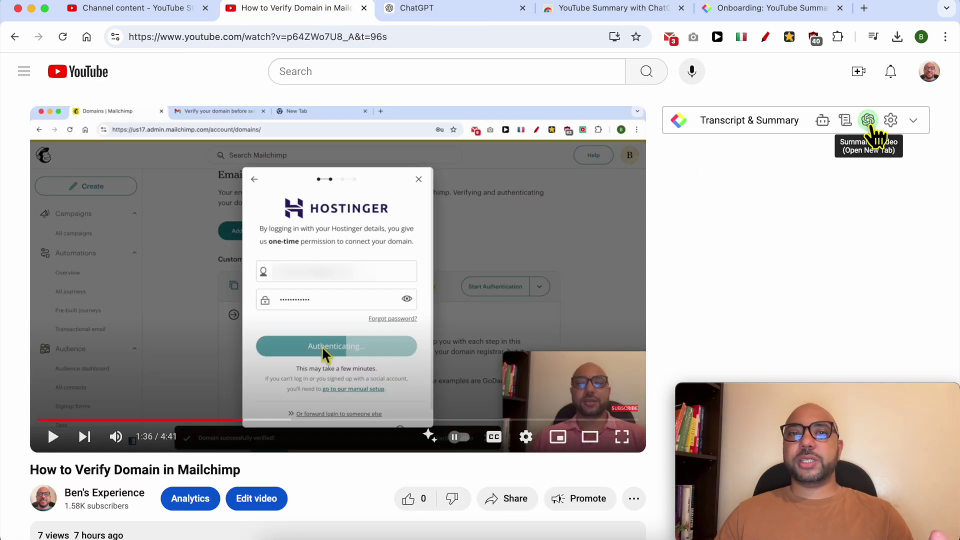
pyautogui.click(870, 124)
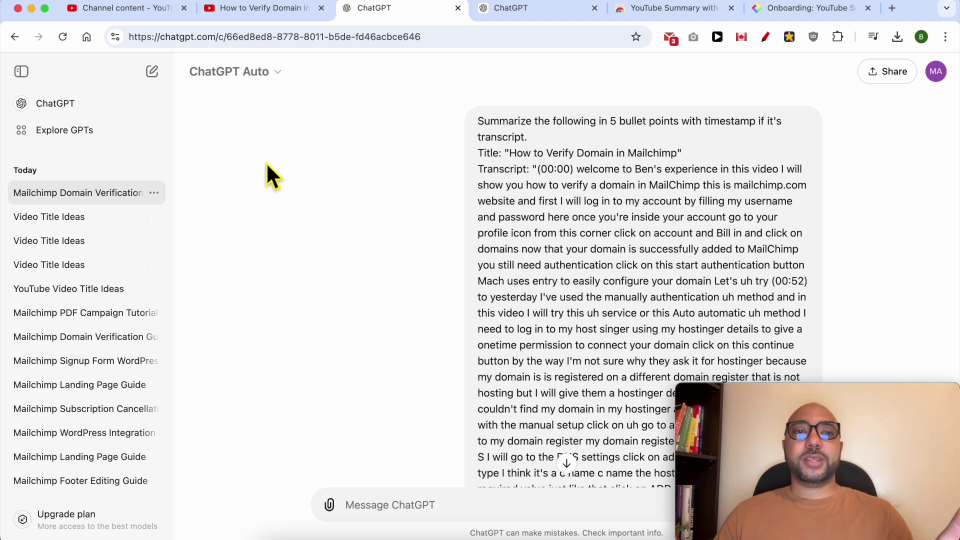
pyautogui.scroll(-1, 324, 175)
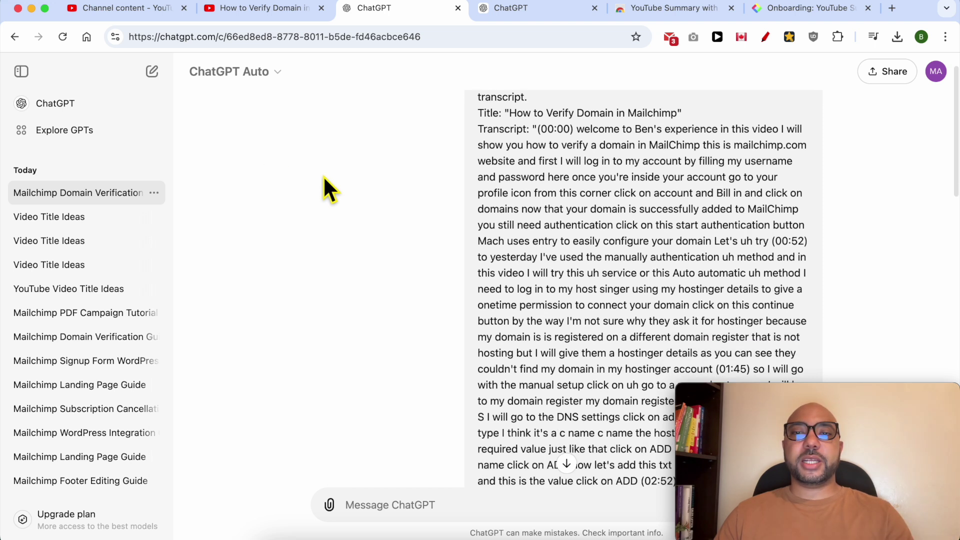
pyautogui.scroll(-10, 323, 176)
pyautogui.scroll(-5, 323, 188)
pyautogui.scroll(-2, 324, 193)
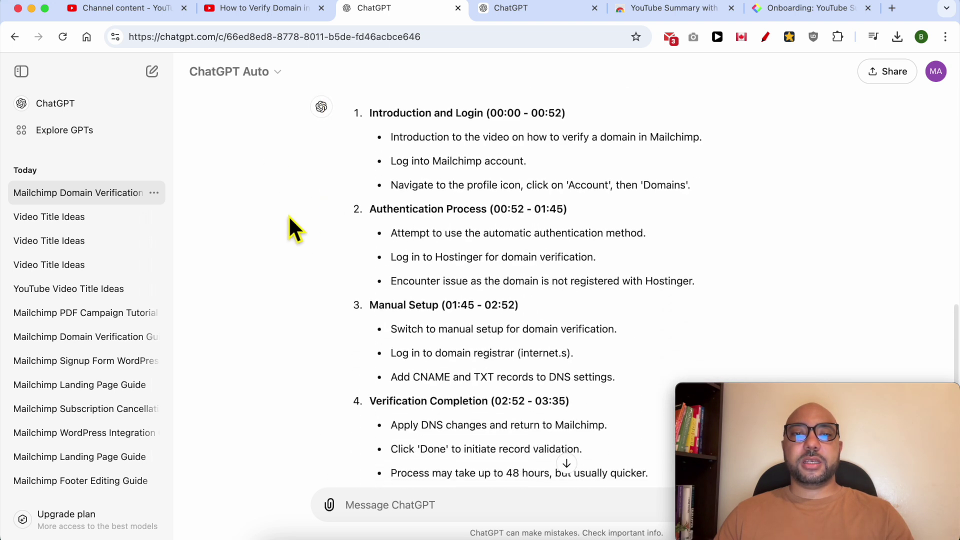
pyautogui.scroll(2, 393, 150)
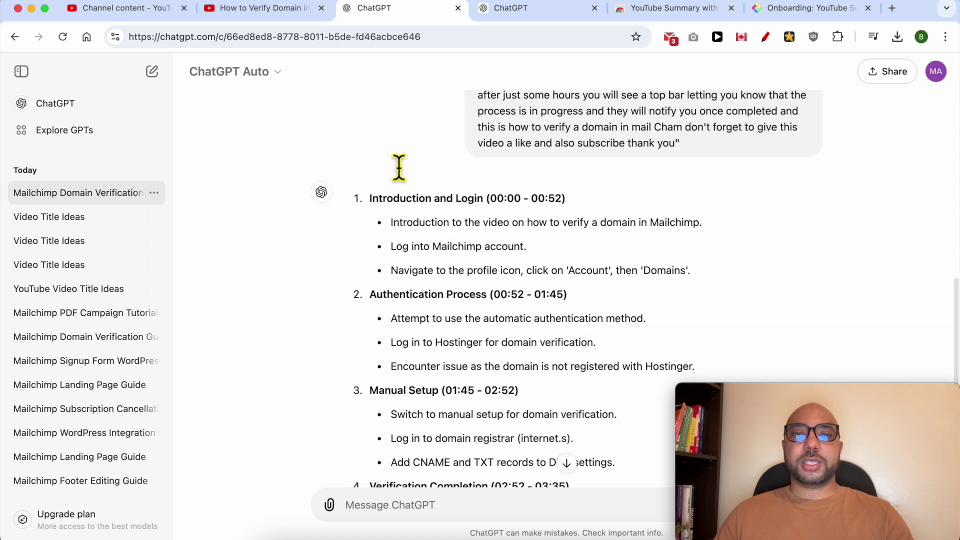
pyautogui.scroll(10, 398, 165)
# Step: Review the transcript prompt and the five-part timestamped summary, glancing at the second ChatGPT chat
pyautogui.tripleClick(504, 135)
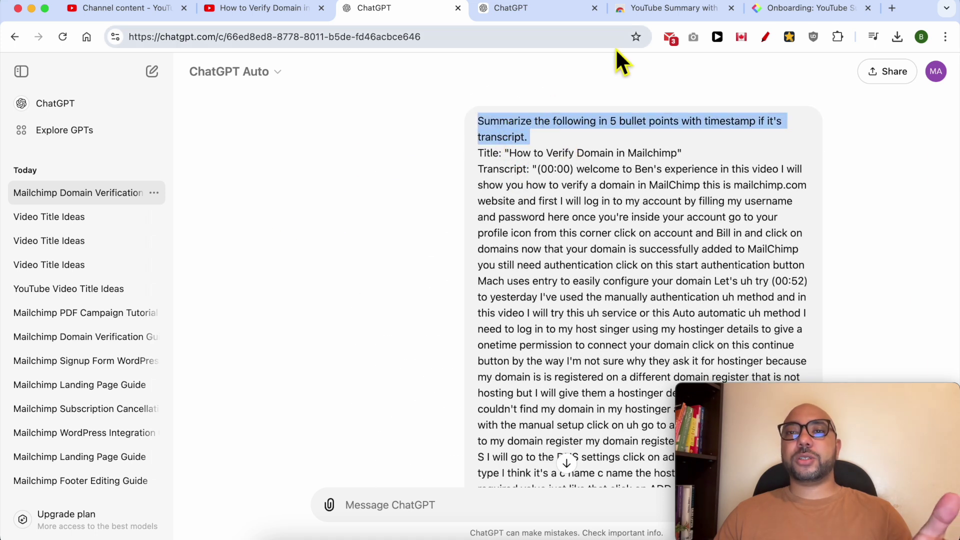
pyautogui.moveTo(507, 145)
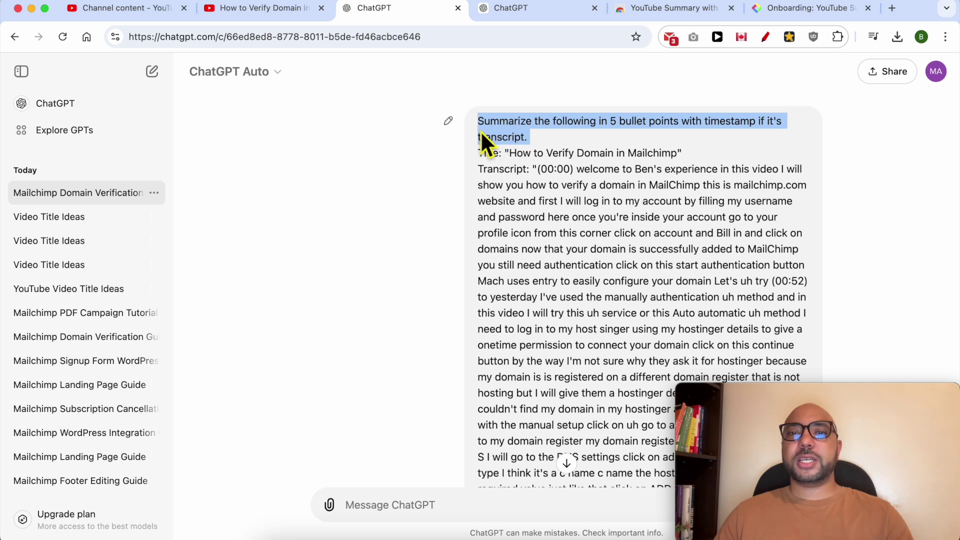
pyautogui.moveTo(481, 124)
pyautogui.mouseDown()
pyautogui.moveTo(532, 135)
pyautogui.moveTo(755, 122)
pyautogui.moveTo(767, 139)
pyautogui.moveTo(569, 137)
pyautogui.mouseUp()
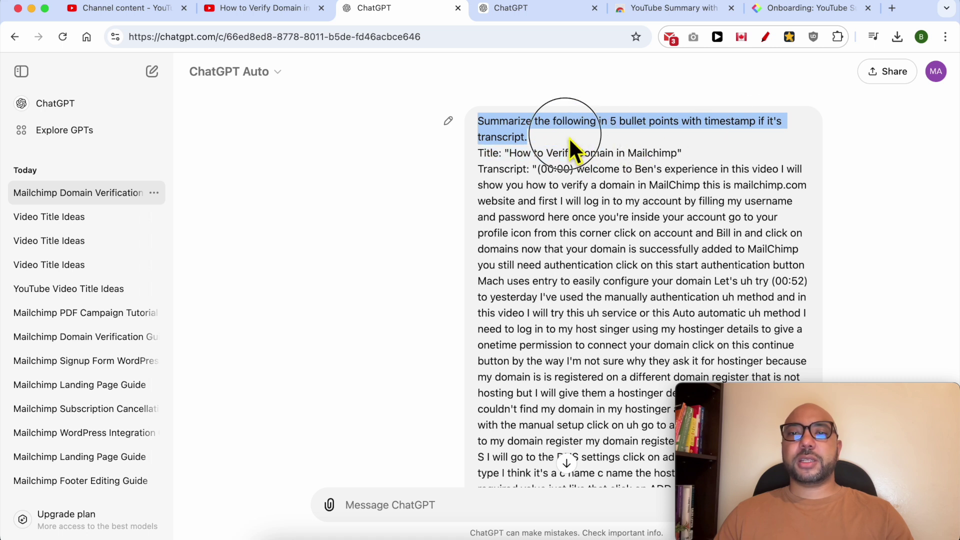
pyautogui.scroll(-10, 455, 223)
pyautogui.scroll(-3, 454, 224)
pyautogui.scroll(9, 456, 231)
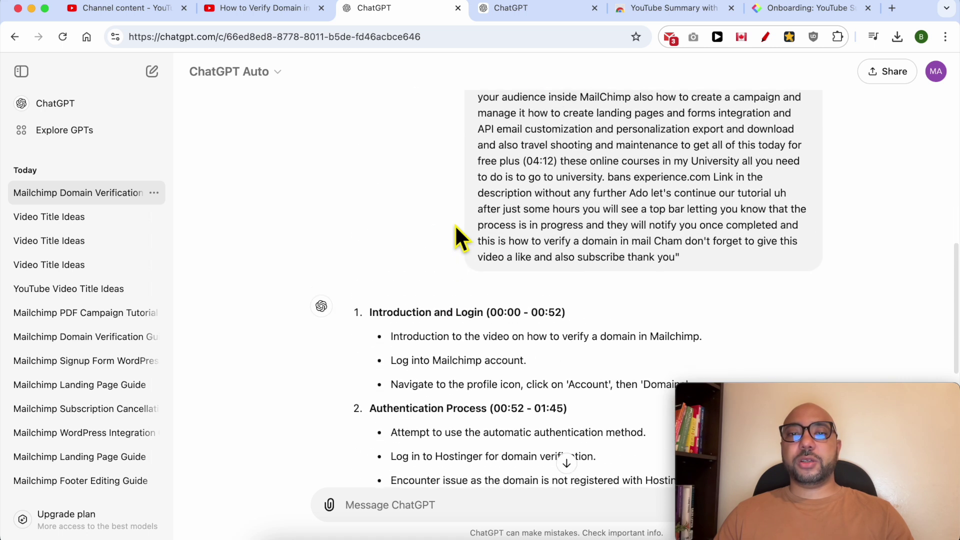
pyautogui.scroll(-3, 456, 236)
pyautogui.moveTo(360, 171)
pyautogui.mouseDown()
pyautogui.moveTo(455, 338)
pyautogui.moveTo(521, 498)
pyautogui.mouseUp()
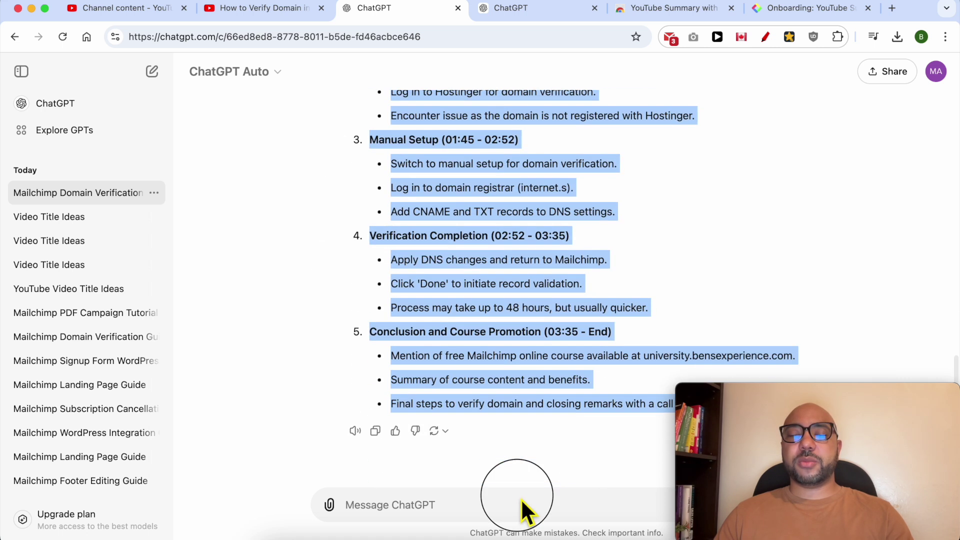
pyautogui.click(522, 326)
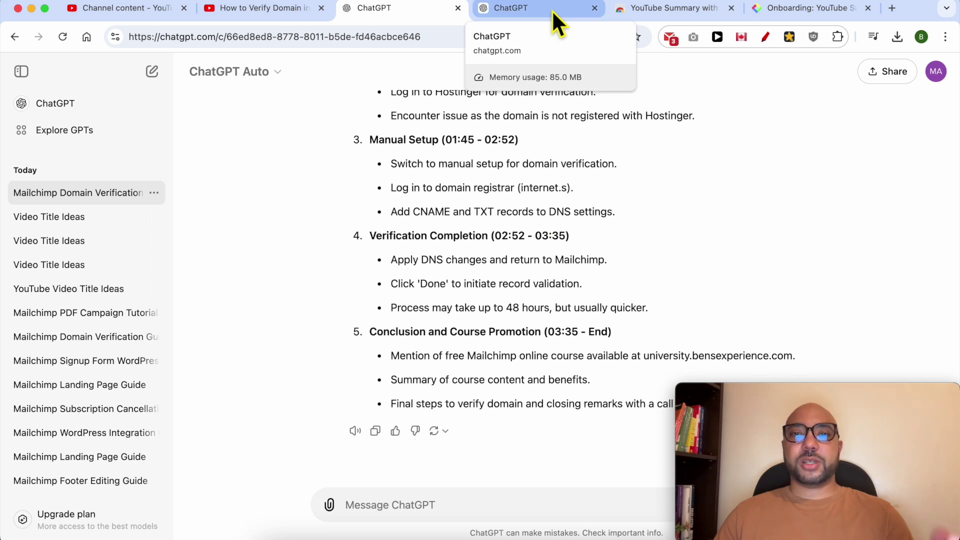
pyautogui.click(553, 13)
pyautogui.click(430, 9)
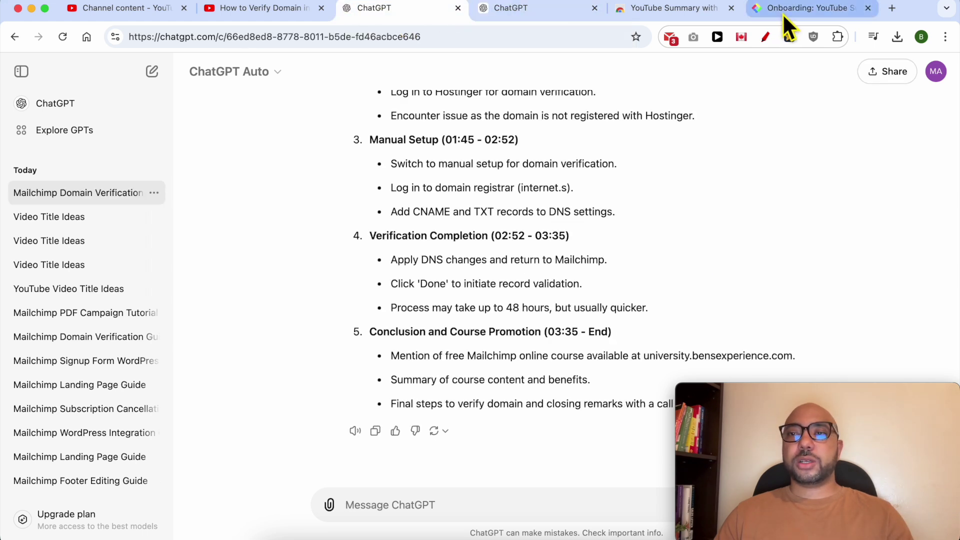
# Step: In the extension's settings, replace the Prompt for Summary text with "Summarize this video."
pyautogui.click(838, 37)
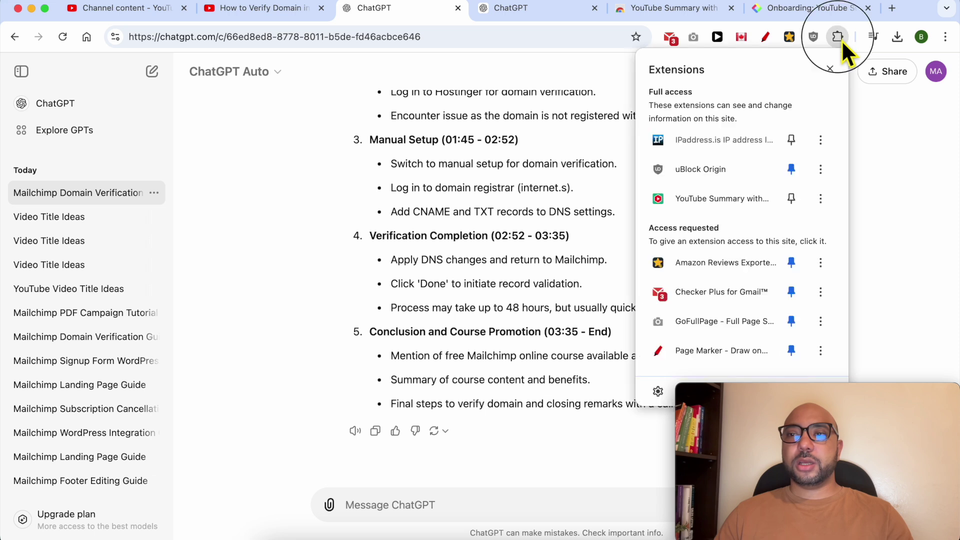
pyautogui.click(701, 200)
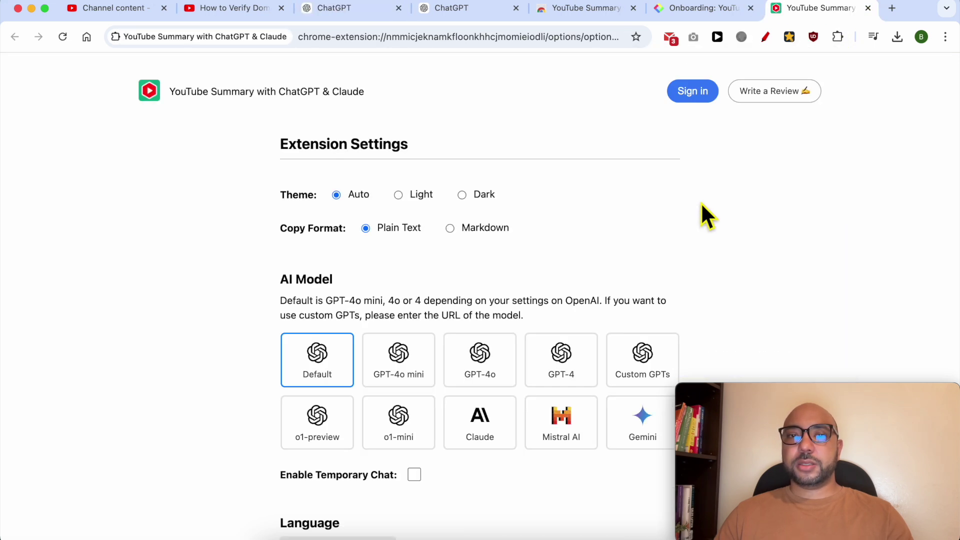
pyautogui.scroll(-3, 393, 330)
pyautogui.scroll(-2, 402, 318)
pyautogui.scroll(-2, 397, 306)
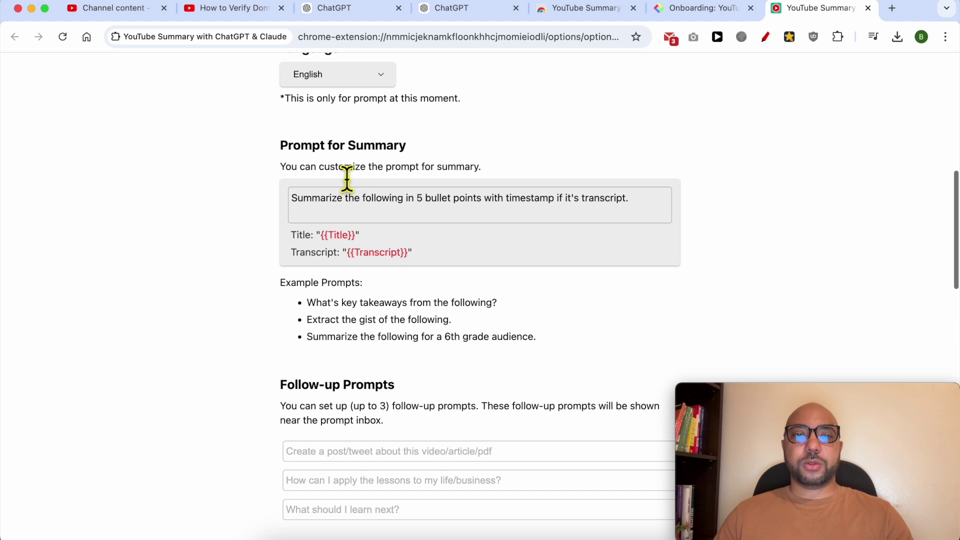
pyautogui.tripleClick(349, 158)
pyautogui.click(360, 208)
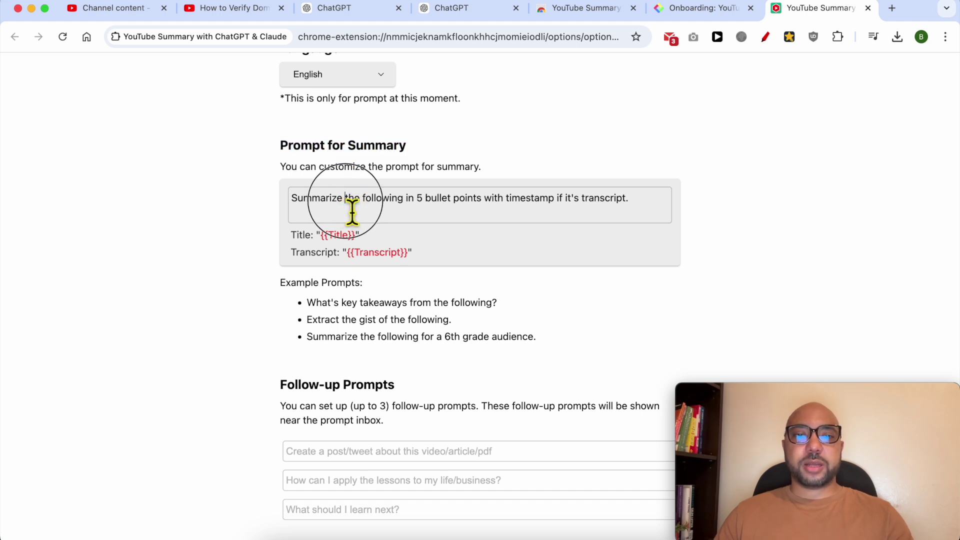
pyautogui.moveTo(346, 212); pyautogui.dragTo(667, 208)
pyautogui.write('this video.')
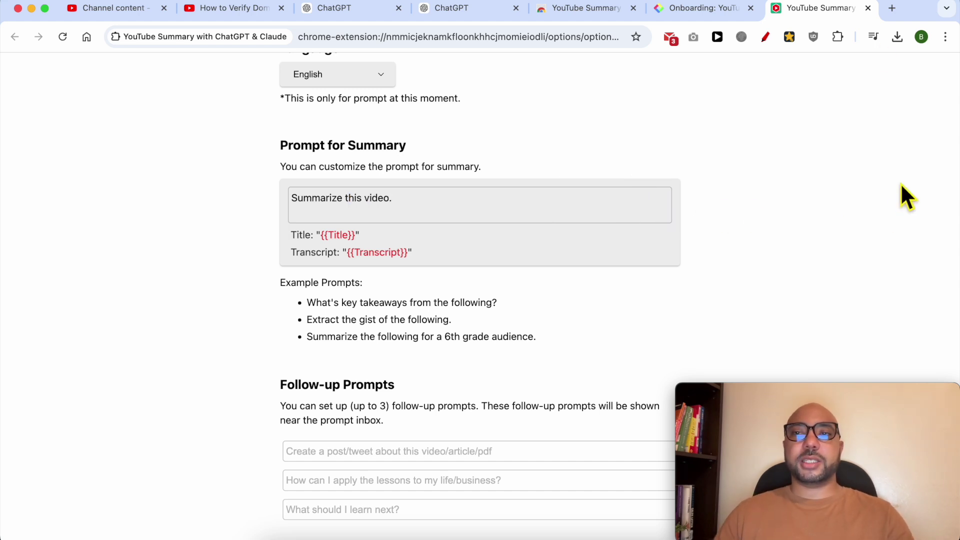
# Step: Reload the Mailchimp video, pause it, and send it to ChatGPT again under the new prompt
pyautogui.click(867, 8)
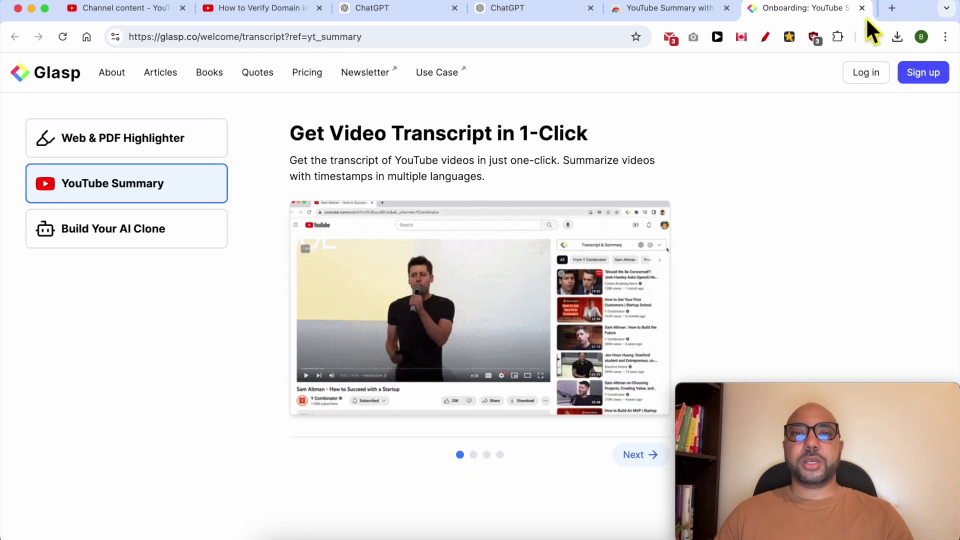
pyautogui.click(239, 9)
pyautogui.click(64, 36)
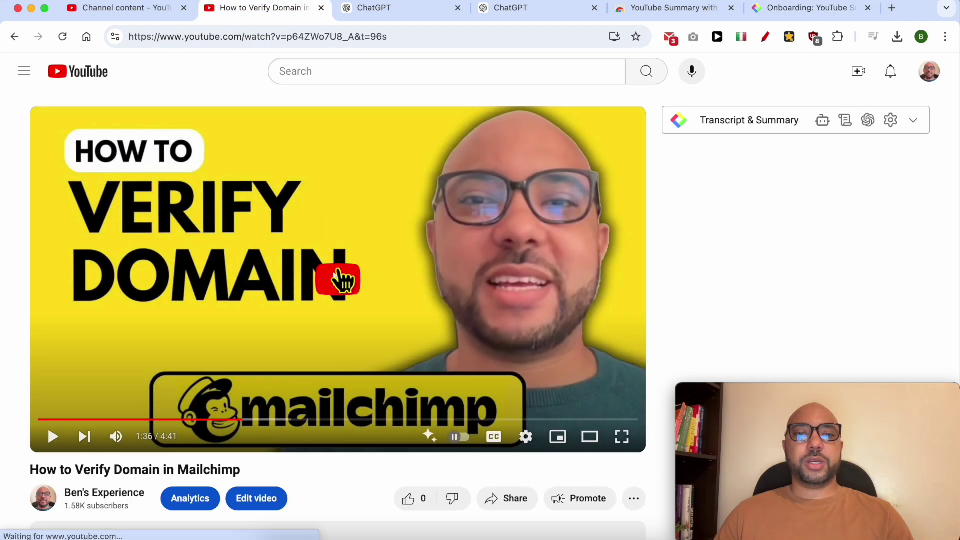
pyautogui.click(384, 259)
pyautogui.click(420, 265)
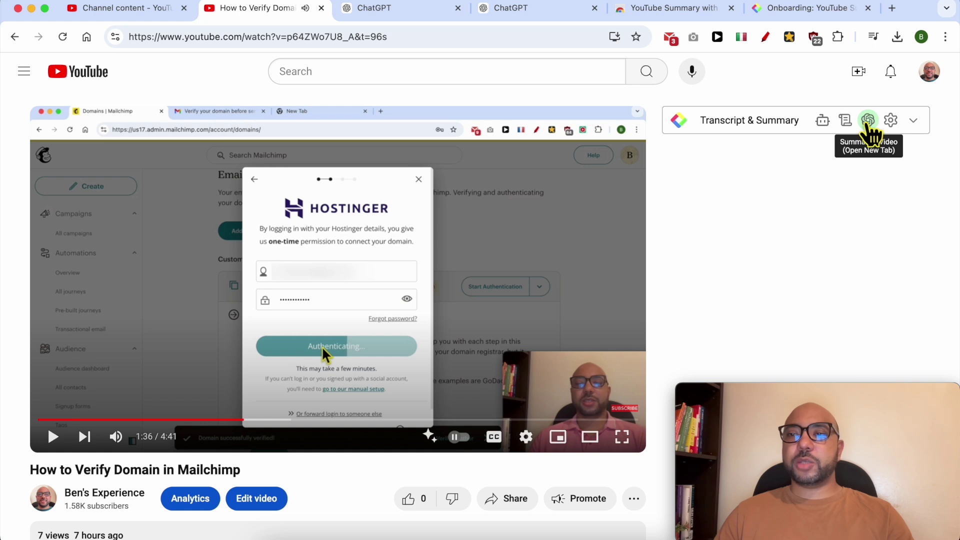
pyautogui.click(867, 121)
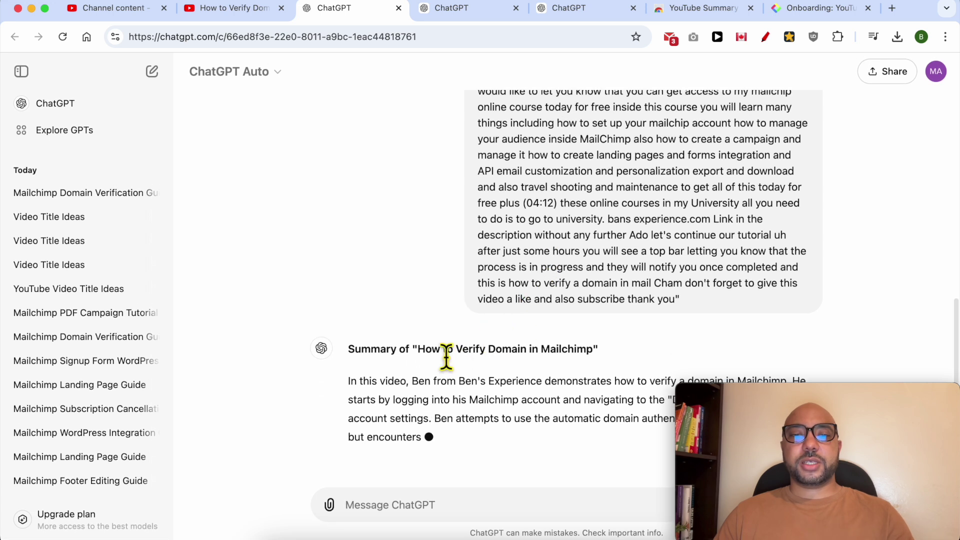
# Step: Review the title line of ChatGPT's paragraph-style summary of the Mailchimp video
pyautogui.tripleClick(411, 350)
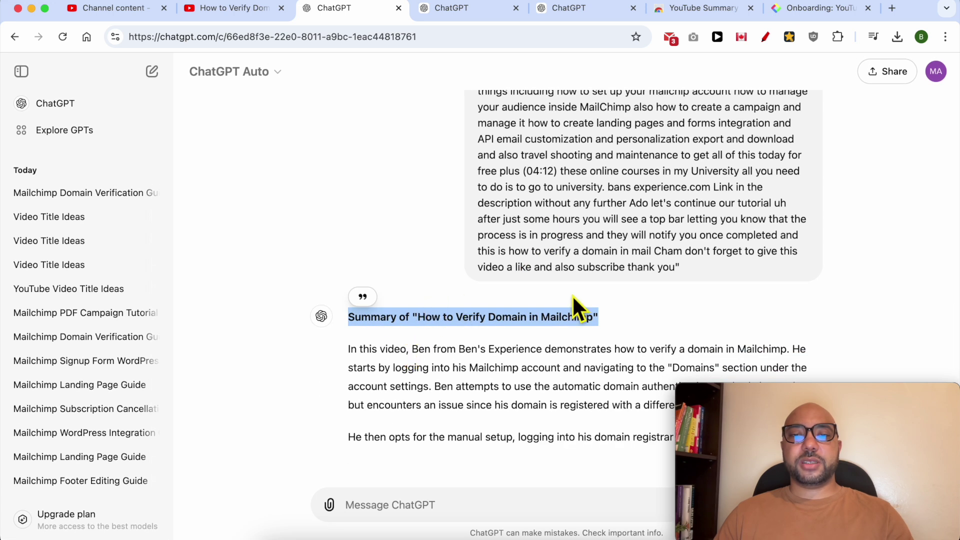
pyautogui.click(400, 345)
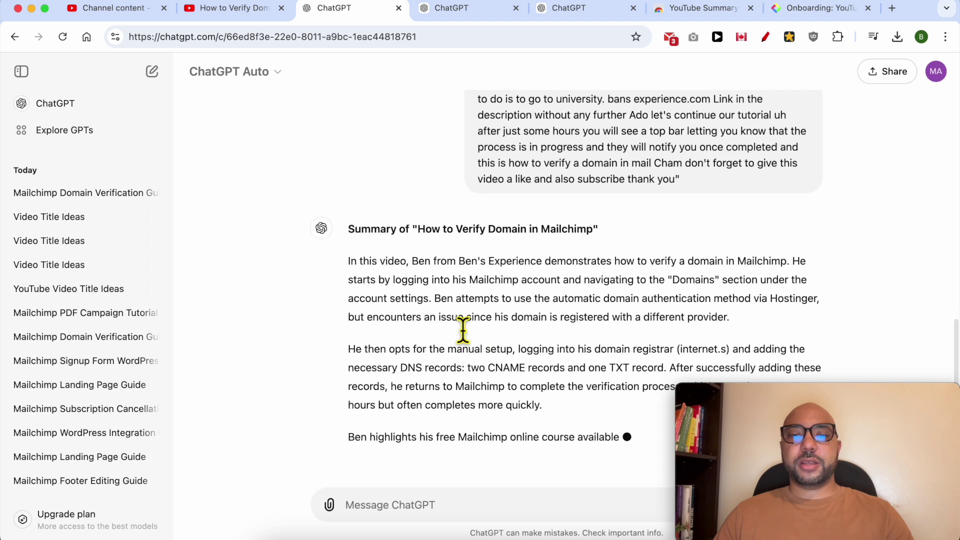
pyautogui.scroll(1, 518, 279)
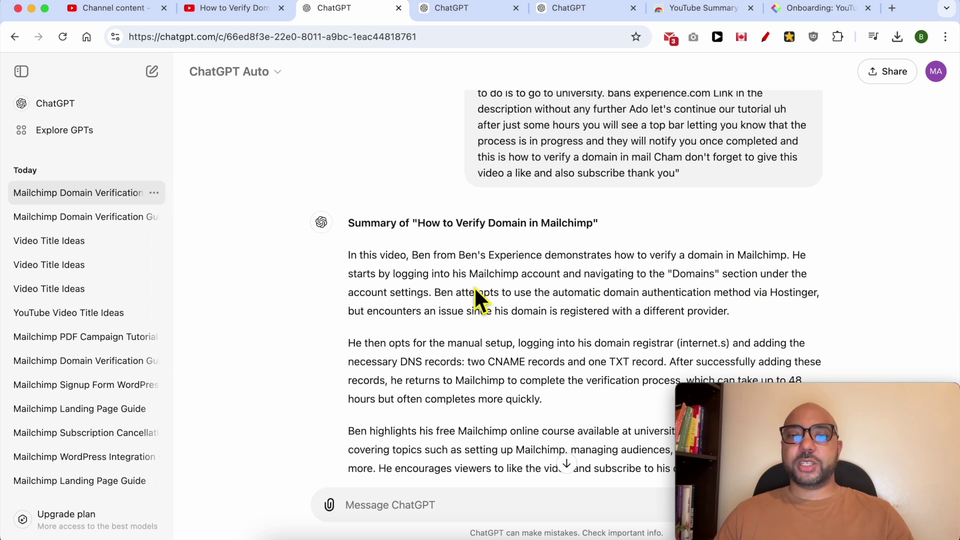
pyautogui.scroll(-3, 472, 287)
pyautogui.moveTo(349, 193); pyautogui.dragTo(582, 417)
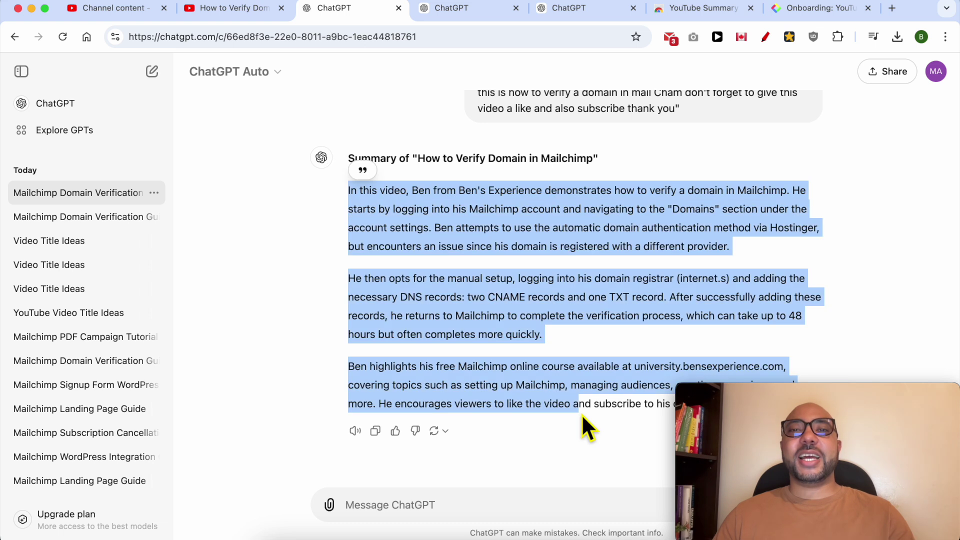